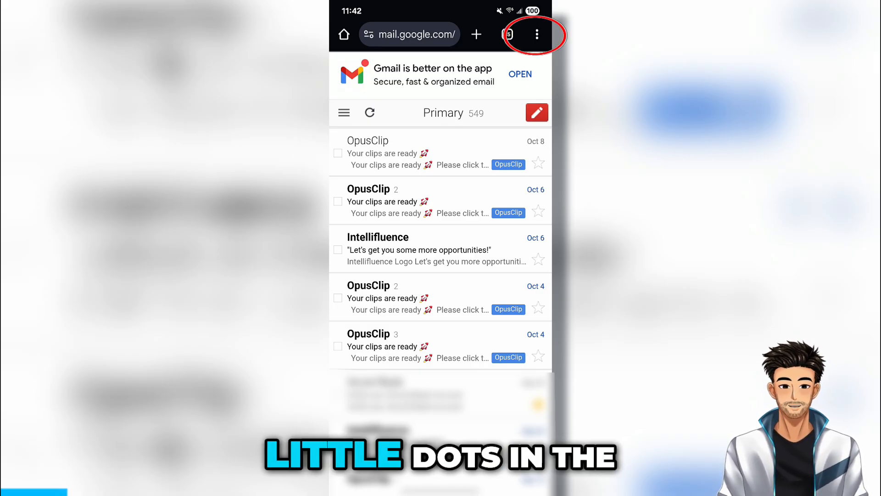
Switch the Gmail page in the phone's browser to its desktop version.
{"action": "left_click", "coordinate": [539, 36]}
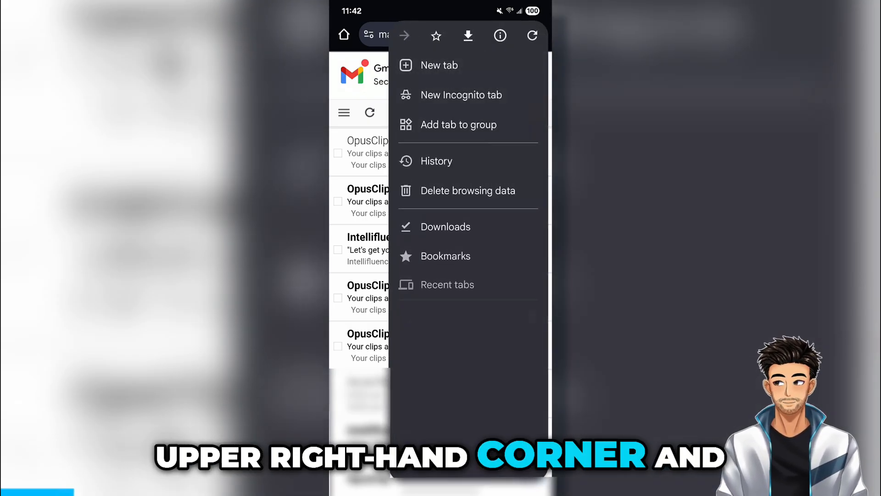
{"action": "left_click", "coordinate": [474, 442]}
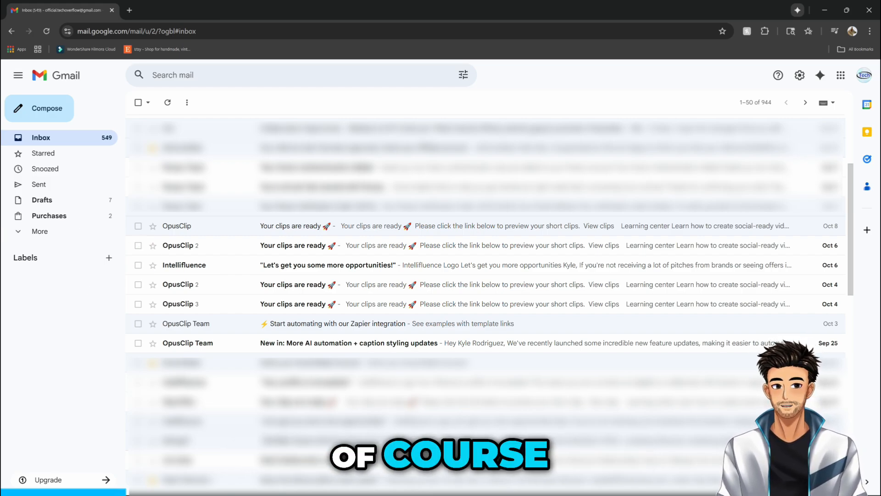
Create a new top-level label named OpusClip.
{"action": "left_click", "coordinate": [109, 258]}
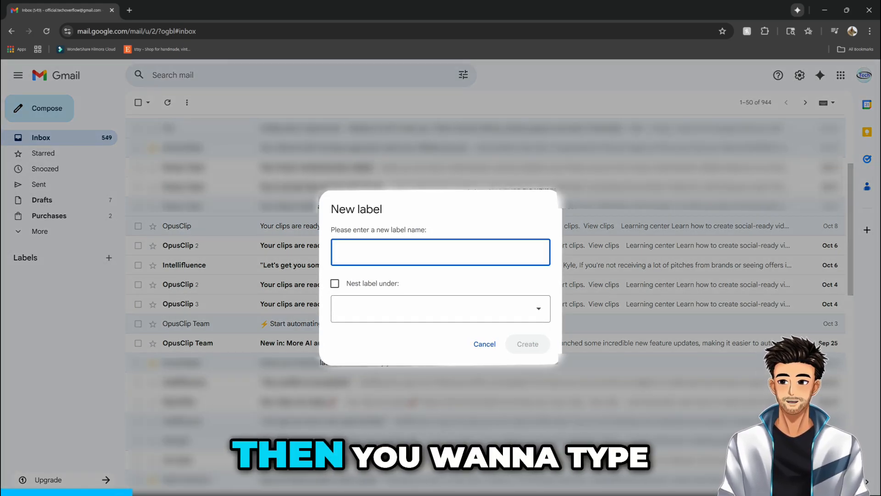
{"action": "type", "text": "Opus"}
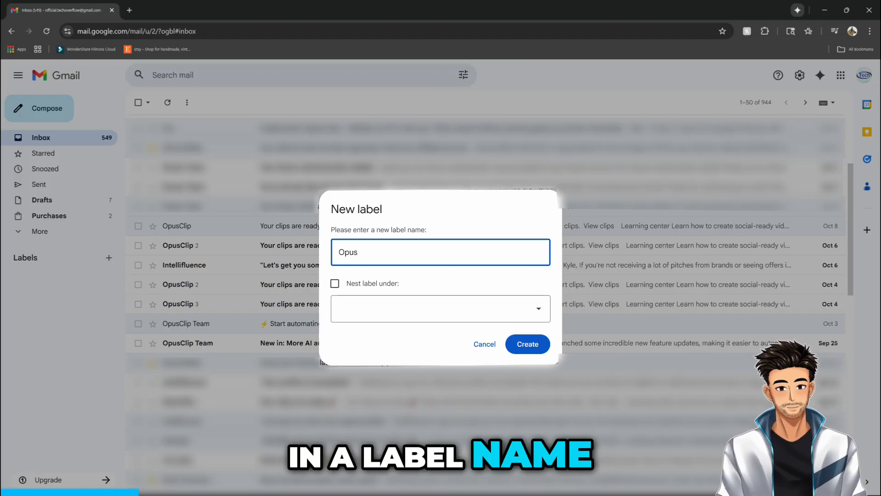
{"action": "type", "text": "Clip"}
{"action": "key", "text": "Return"}
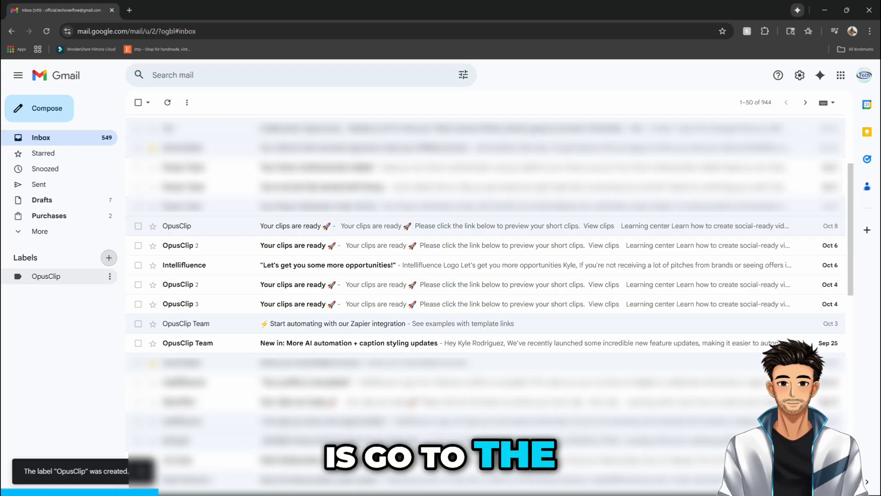
Set the OpusClip label's color to the solid blue in the second row of the palette.
{"action": "mouse_move", "coordinate": [110, 276]}
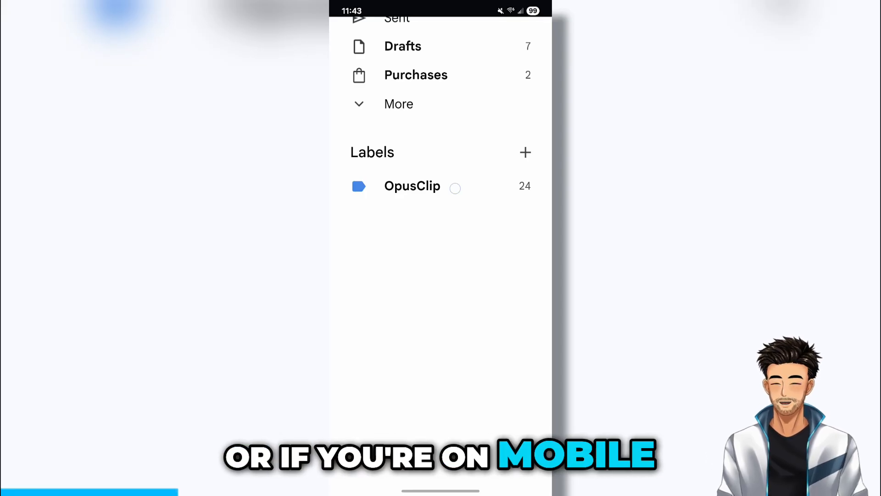
{"action": "left_click", "coordinate": [455, 187]}
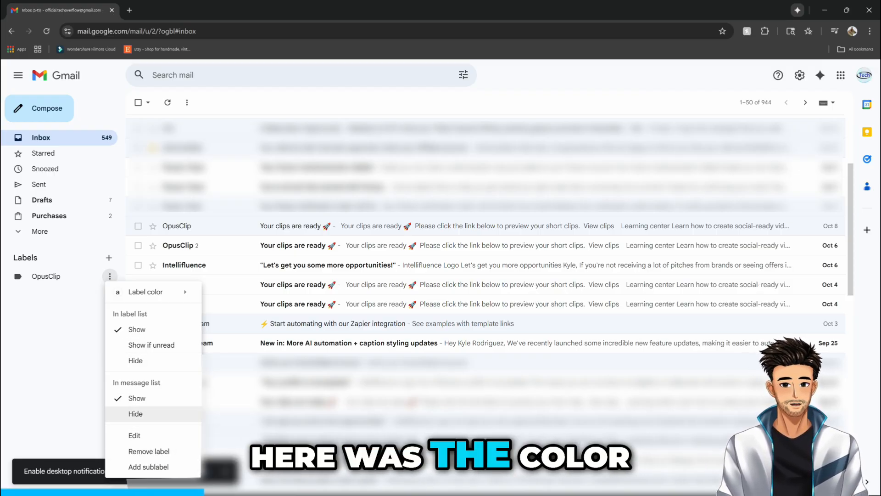
{"action": "mouse_move", "coordinate": [152, 292]}
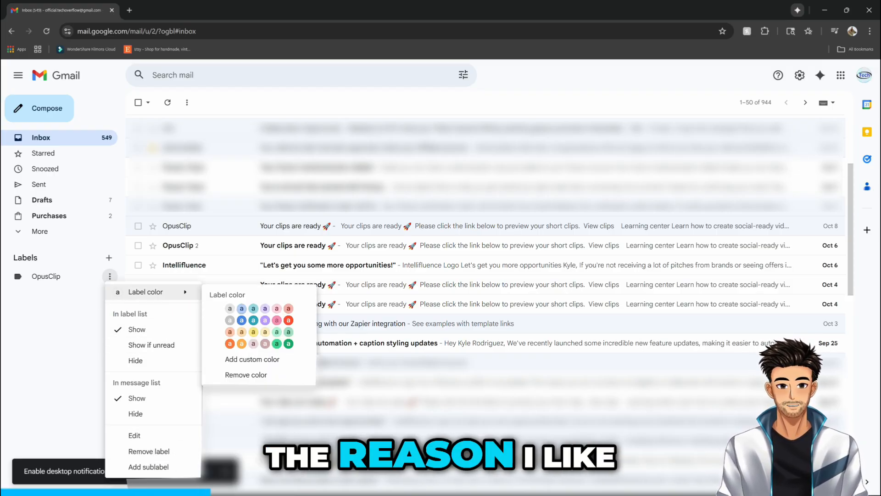
{"action": "left_click", "coordinate": [242, 320]}
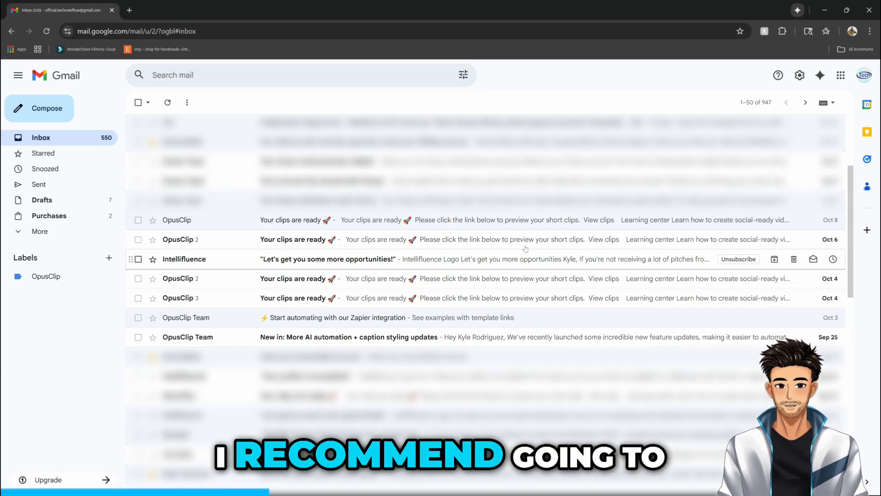
Open the Oct 8 OpusClip email "Your clips are ready" and start a filter for messages like it.
{"action": "left_click", "coordinate": [222, 223]}
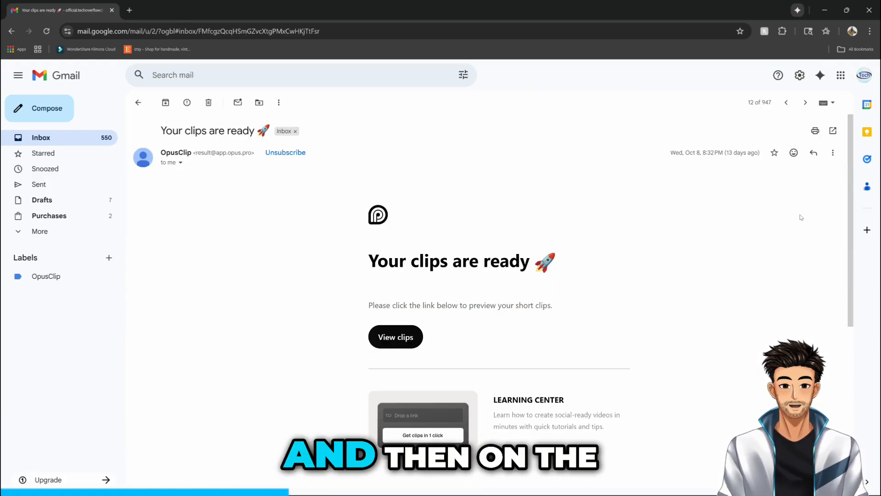
{"action": "left_click", "coordinate": [832, 154]}
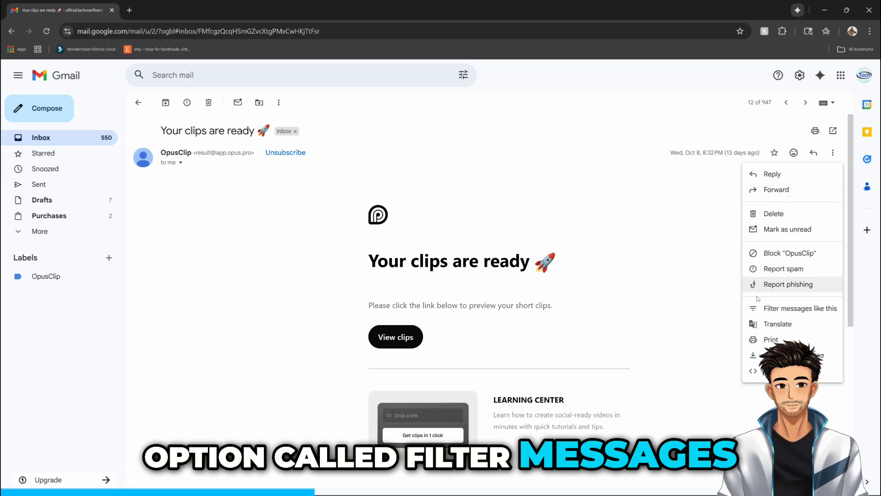
{"action": "left_click", "coordinate": [790, 312]}
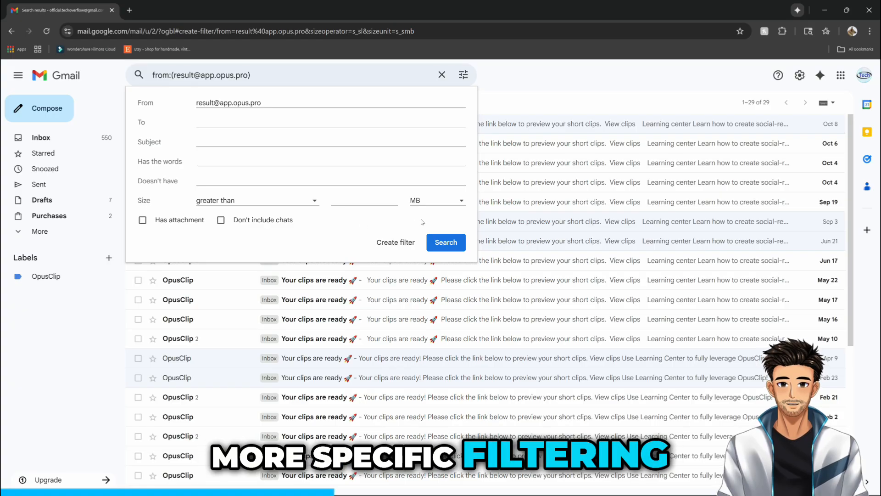
Keep the sender's address as the only filter criterion and continue to the filter's actions.
{"action": "left_click_drag", "start_coordinate": [156, 201], "coordinate": [133, 201]}
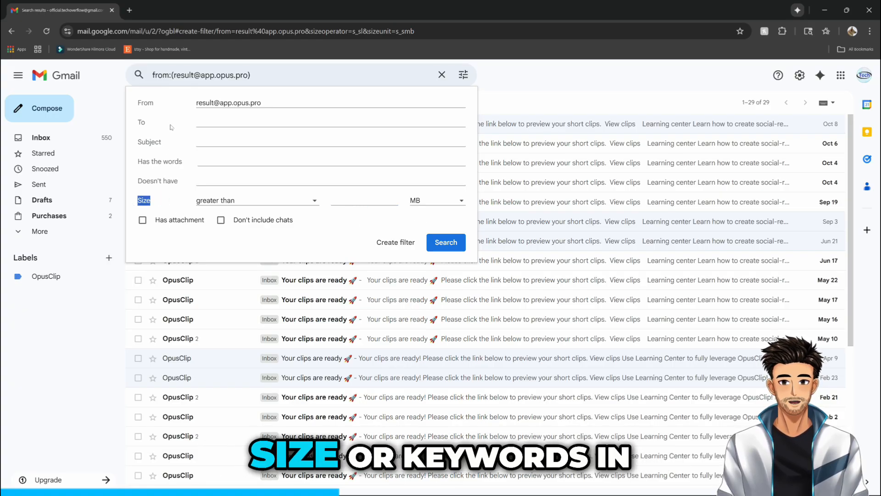
{"action": "left_click_drag", "start_coordinate": [188, 162], "coordinate": [138, 162]}
{"action": "left_click", "coordinate": [206, 161]}
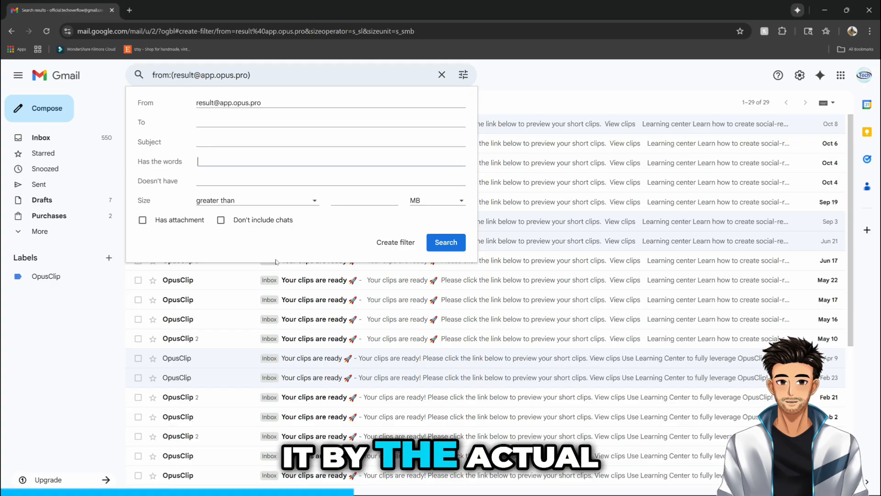
{"action": "left_click_drag", "start_coordinate": [291, 98], "coordinate": [196, 122]}
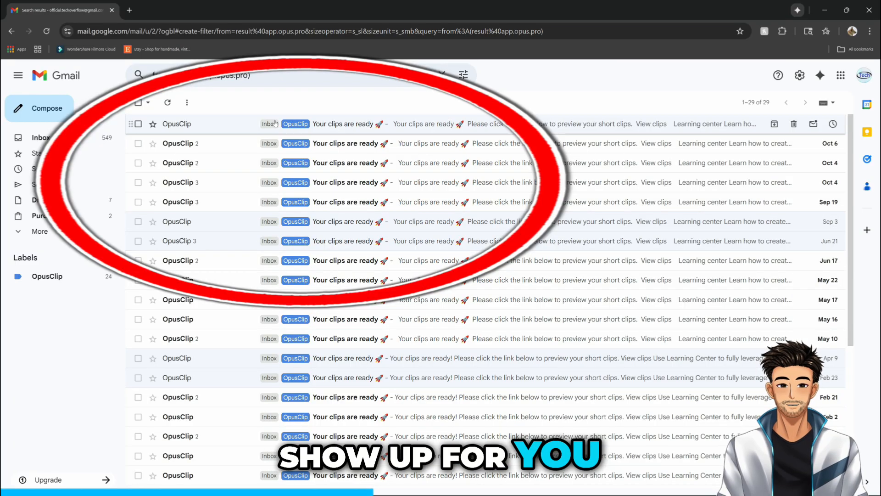
{"action": "left_click", "coordinate": [48, 31]}
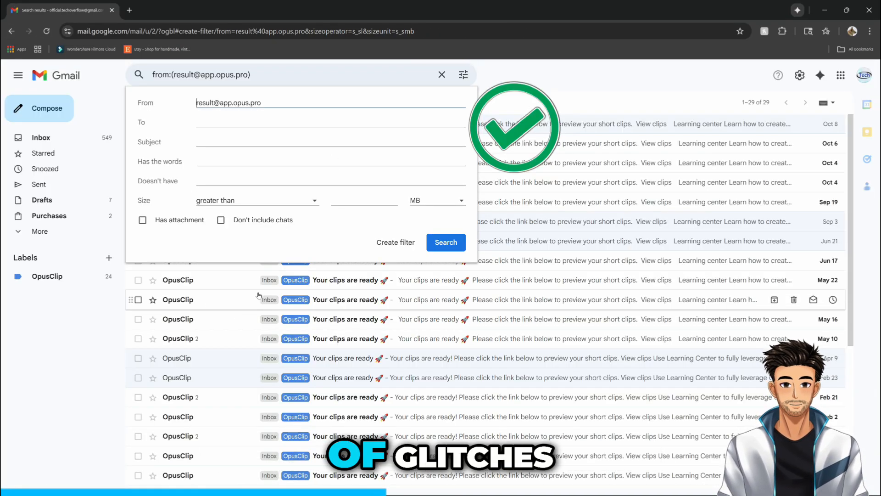
{"action": "left_click", "coordinate": [393, 244]}
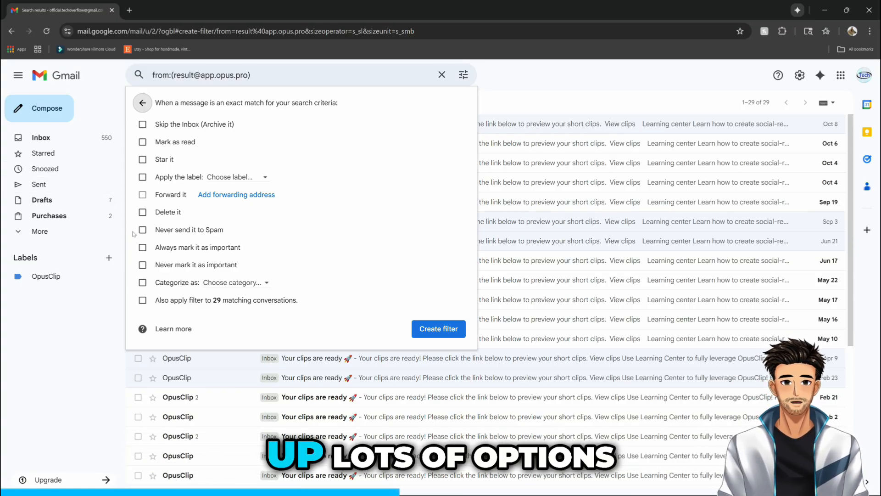
Set the filter to apply the OpusClip label to matching messages.
{"action": "left_click_drag", "start_coordinate": [153, 120], "coordinate": [301, 309]}
{"action": "left_click", "coordinate": [381, 199]}
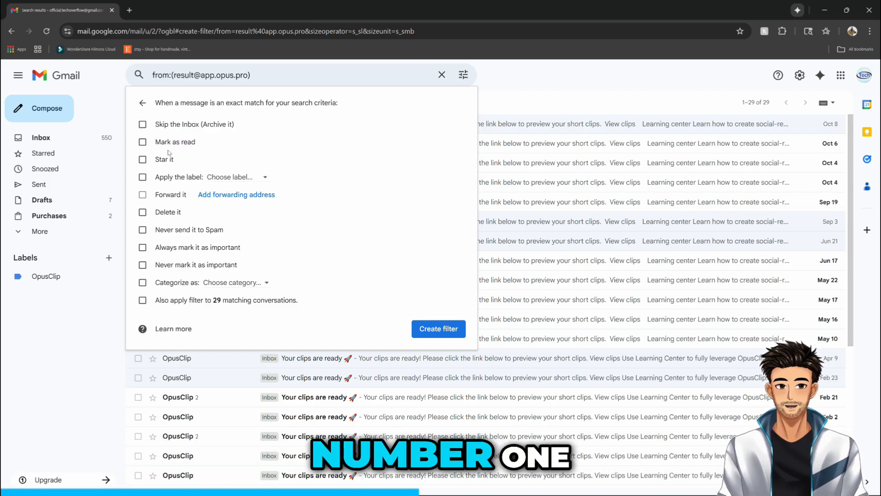
{"action": "left_click", "coordinate": [142, 178]}
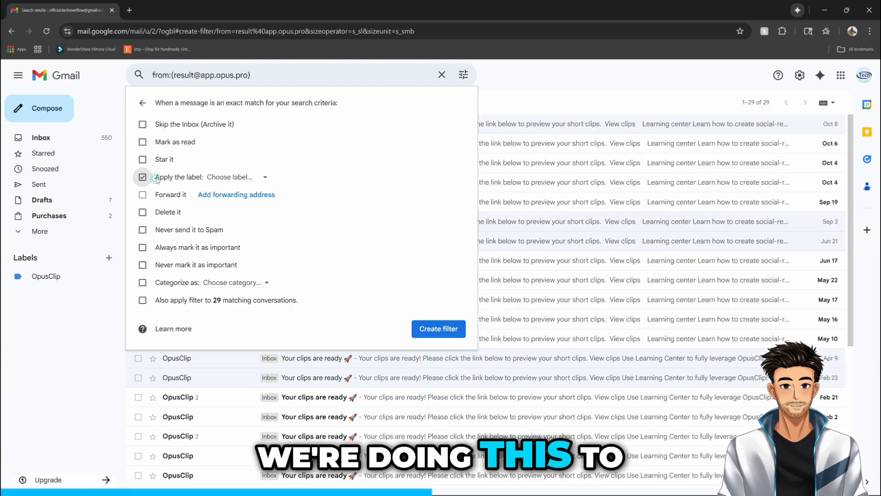
{"action": "left_click_drag", "start_coordinate": [156, 179], "coordinate": [204, 179]}
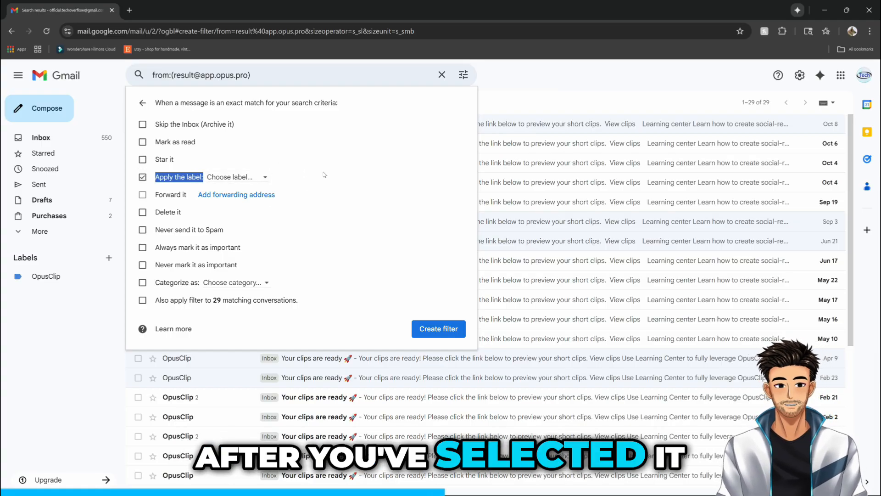
{"action": "left_click", "coordinate": [230, 182]}
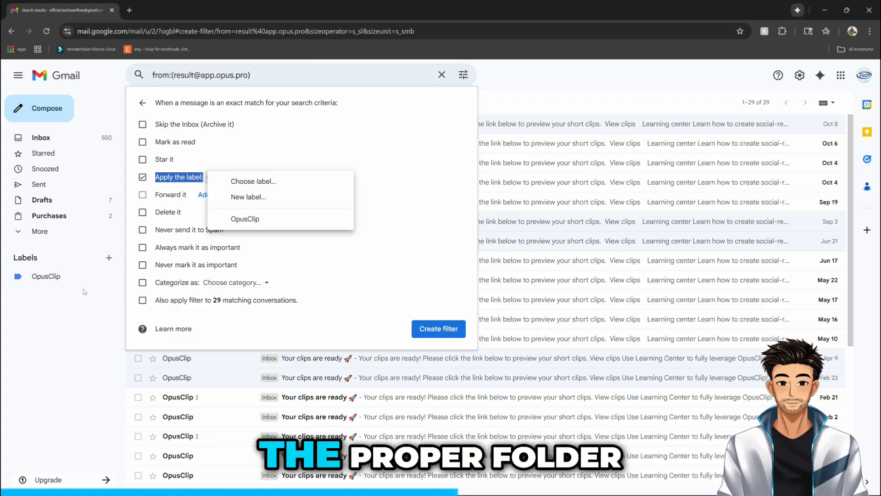
{"action": "left_click", "coordinate": [242, 219]}
Make the filter also apply to the existing matching conversations.
{"action": "left_click_drag", "start_coordinate": [156, 301], "coordinate": [299, 305]}
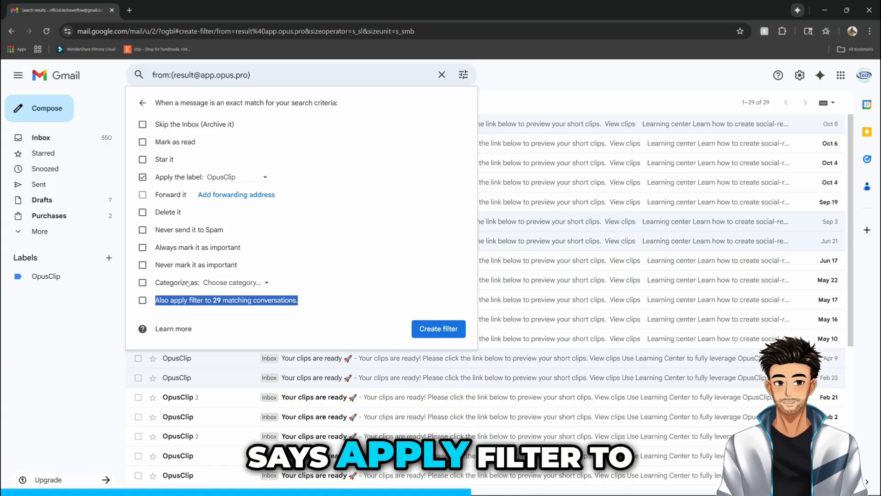
{"action": "left_click", "coordinate": [142, 300]}
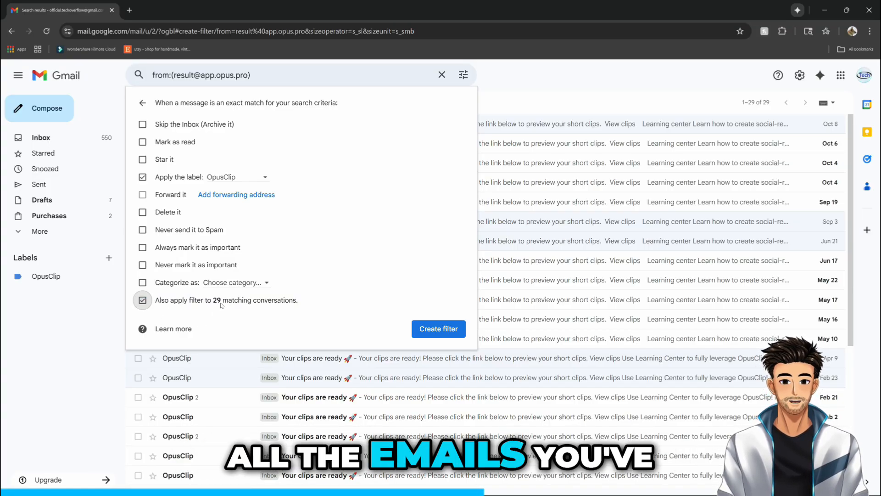
{"action": "left_click_drag", "start_coordinate": [212, 304], "coordinate": [234, 305]}
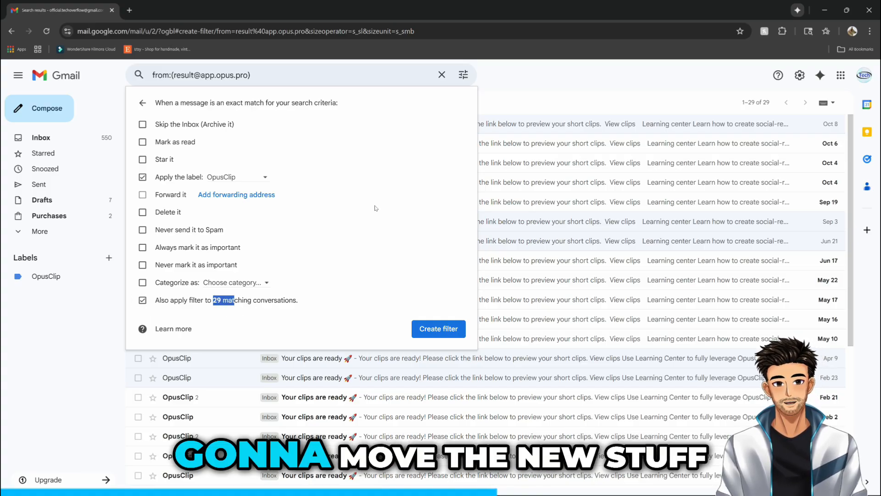
{"action": "left_click", "coordinate": [382, 249]}
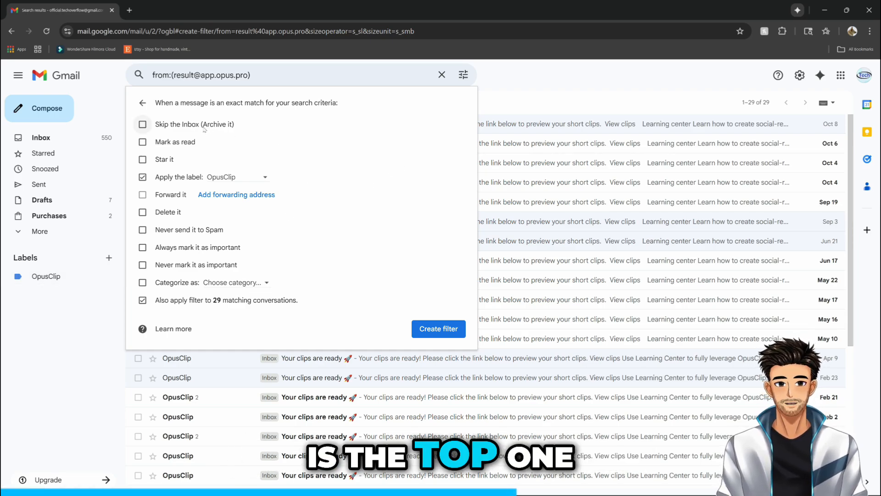
Enable the filter's Skip the Inbox (Archive it) option, and clear it again.
{"action": "mouse_move", "coordinate": [156, 124]}
{"action": "left_mouse_down"}
{"action": "mouse_move", "coordinate": [235, 126]}
{"action": "mouse_move", "coordinate": [154, 124]}
{"action": "left_mouse_up"}
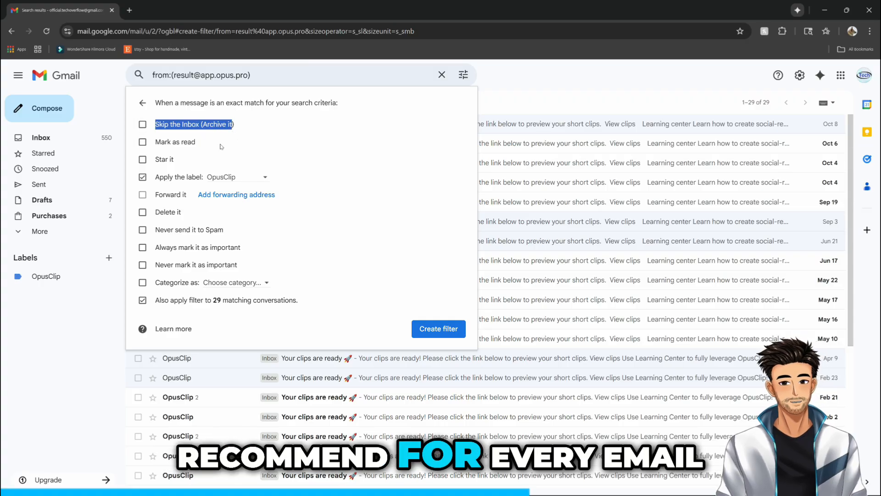
{"action": "left_click", "coordinate": [144, 124]}
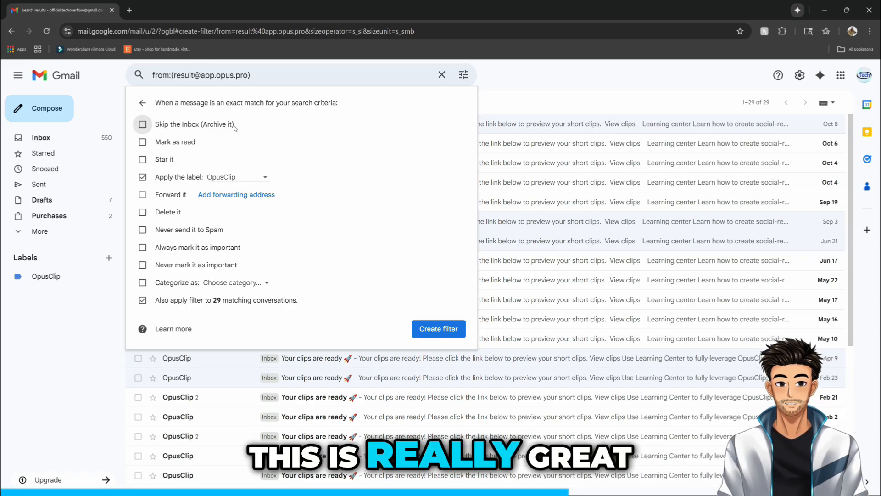
{"action": "triple_click", "coordinate": [232, 131]}
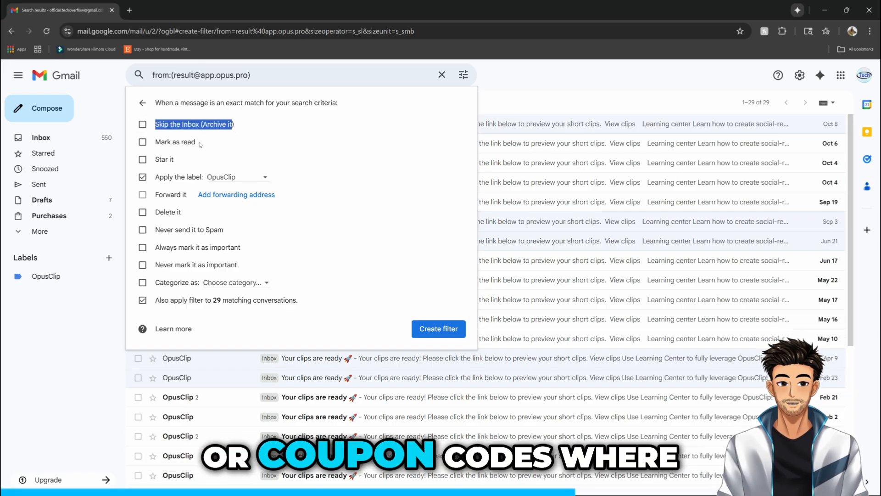
{"action": "left_click", "coordinate": [144, 125]}
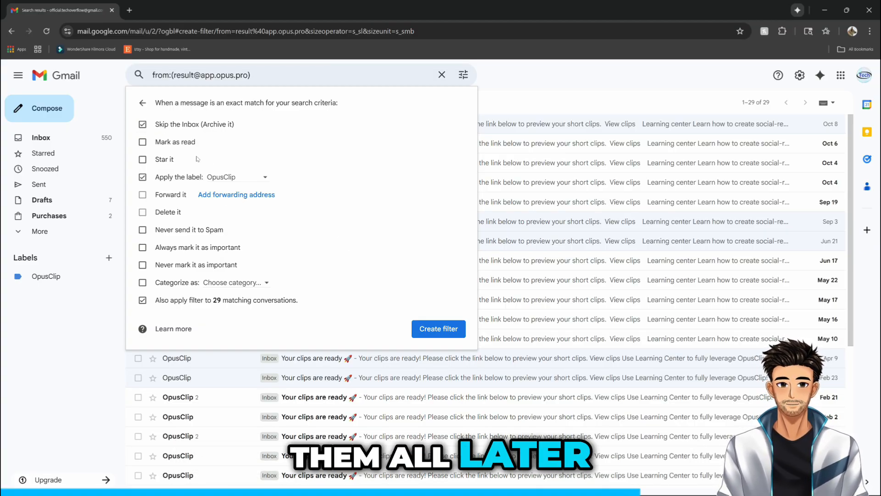
{"action": "left_click", "coordinate": [142, 125]}
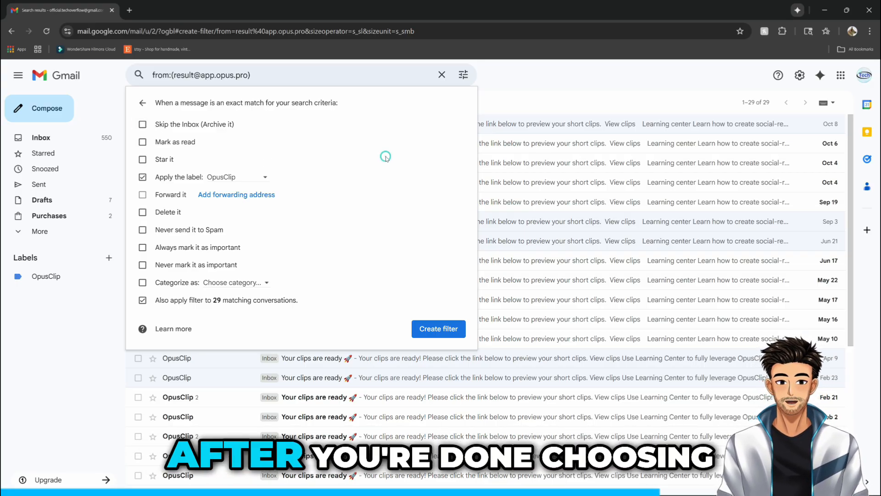
Create the filter and open the OpusClip label's message list.
{"action": "left_click", "coordinate": [429, 331]}
{"action": "left_click", "coordinate": [439, 338]}
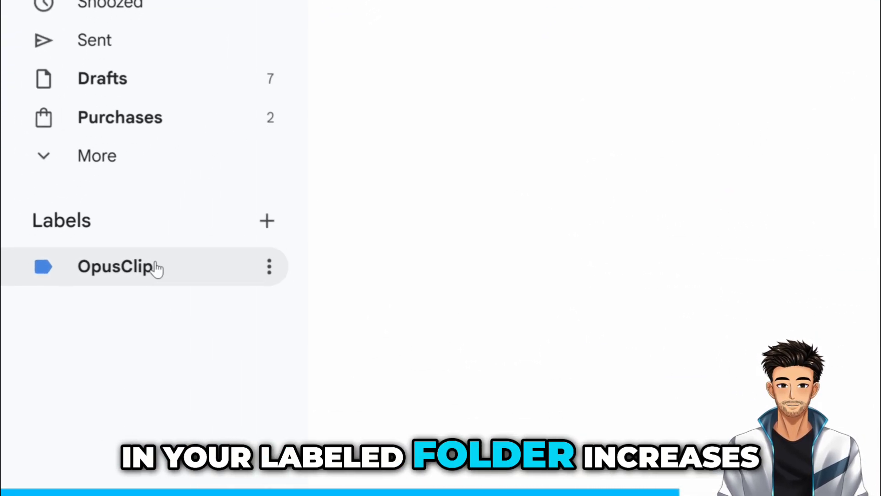
{"action": "left_click", "coordinate": [113, 271]}
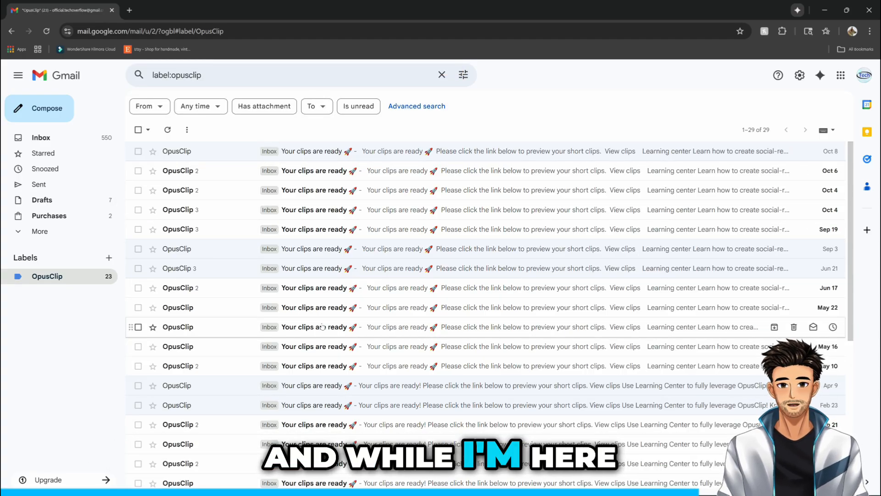
Select all conversations under the OpusClip label, and clear the selection again.
{"action": "left_click", "coordinate": [139, 130]}
{"action": "scroll", "coordinate": [178, 235], "scroll_direction": "down", "scroll_amount": 1}
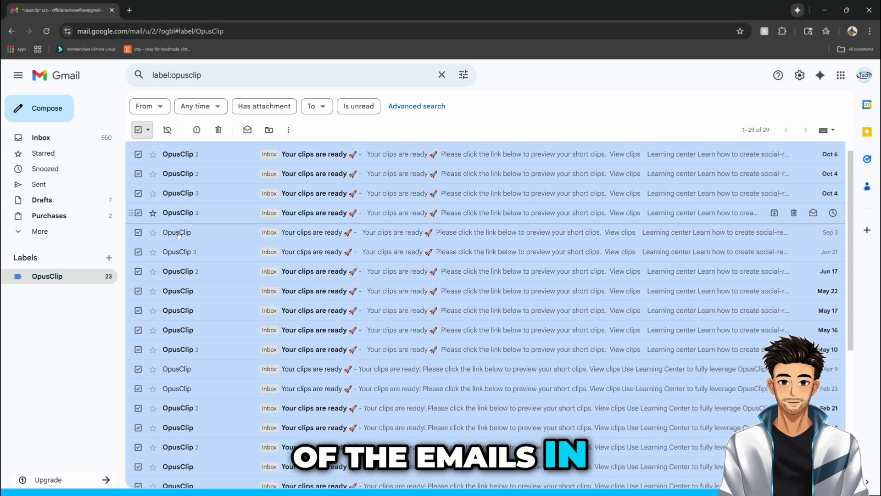
{"action": "scroll", "coordinate": [178, 235], "scroll_direction": "down", "scroll_amount": 5}
{"action": "scroll", "coordinate": [370, 314], "scroll_direction": "up", "scroll_amount": 5}
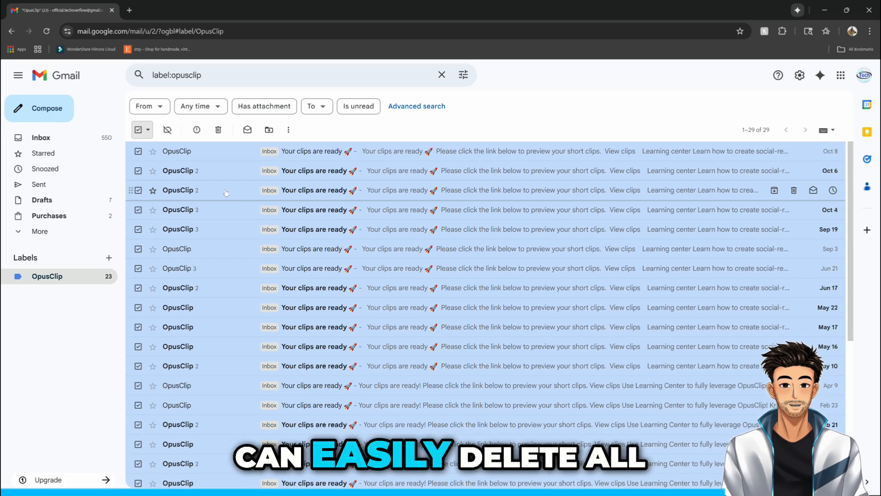
{"action": "left_click", "coordinate": [219, 130]}
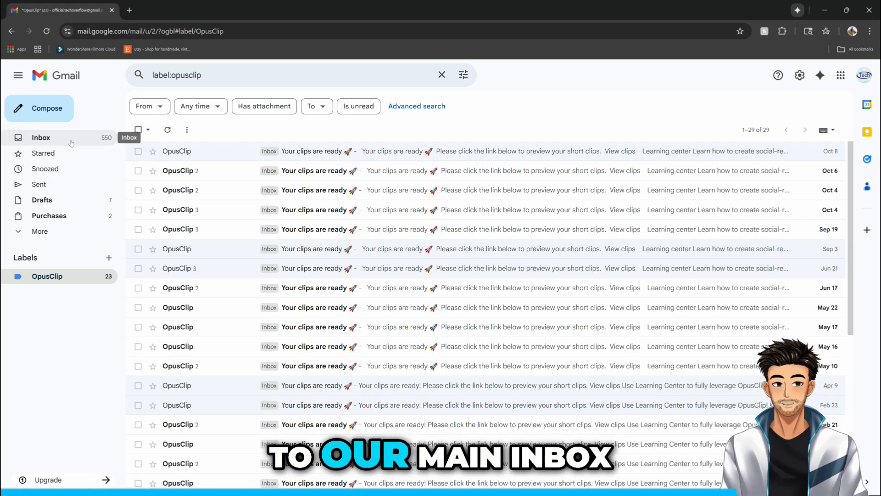
From the OpusClip Team's Zapier integration email in the inbox, create a filter that archives matching emails and labels them OpusClip.
{"action": "left_click", "coordinate": [71, 142]}
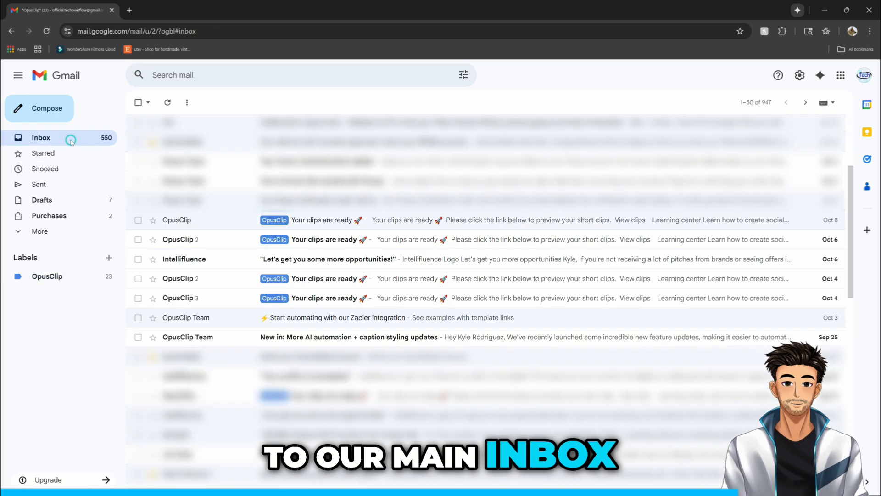
{"action": "left_click_drag", "start_coordinate": [255, 222], "coordinate": [270, 212]}
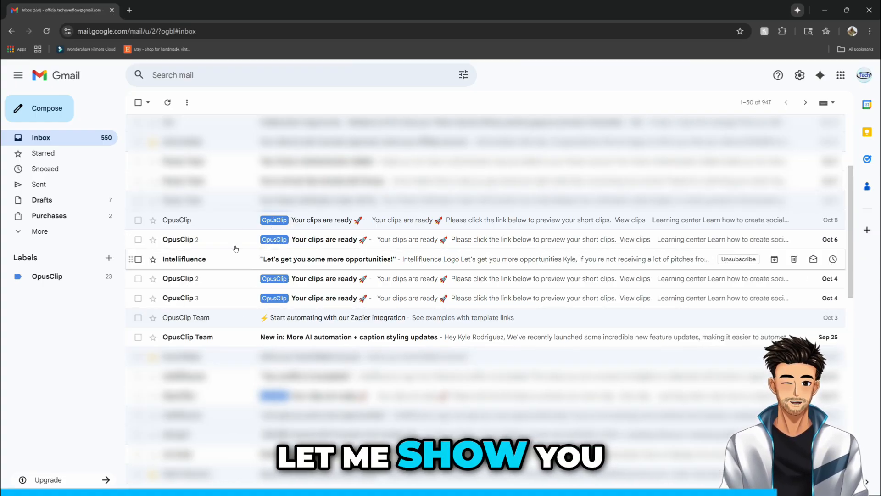
{"action": "left_click", "coordinate": [225, 318]}
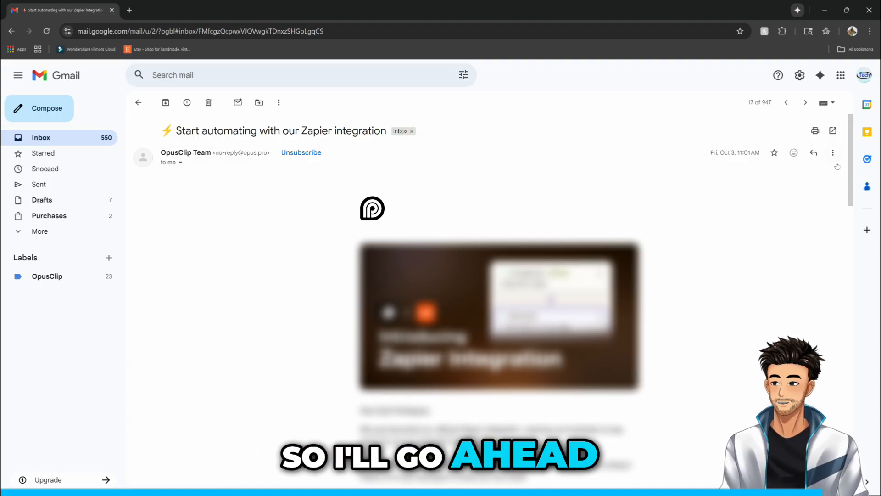
{"action": "left_click", "coordinate": [438, 328]}
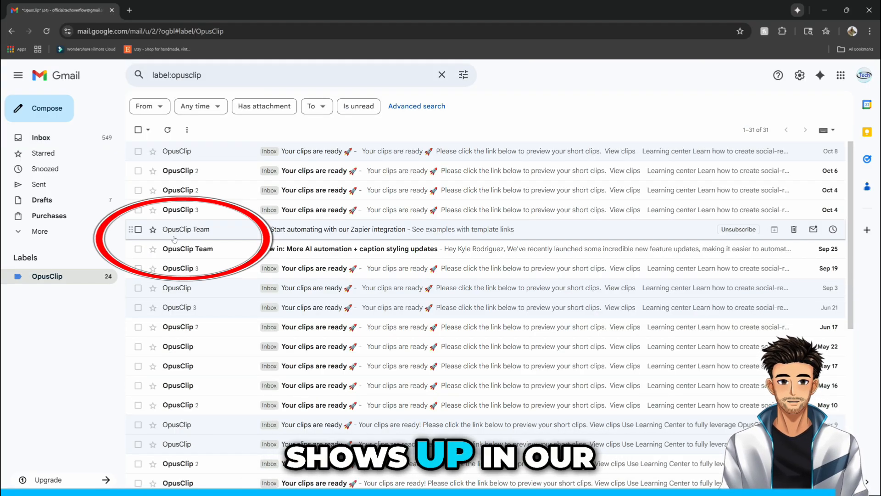
Check the inbox for the OpusClip Team emails, and search the mail with in:archive to find the archived messages.
{"action": "left_click", "coordinate": [64, 137]}
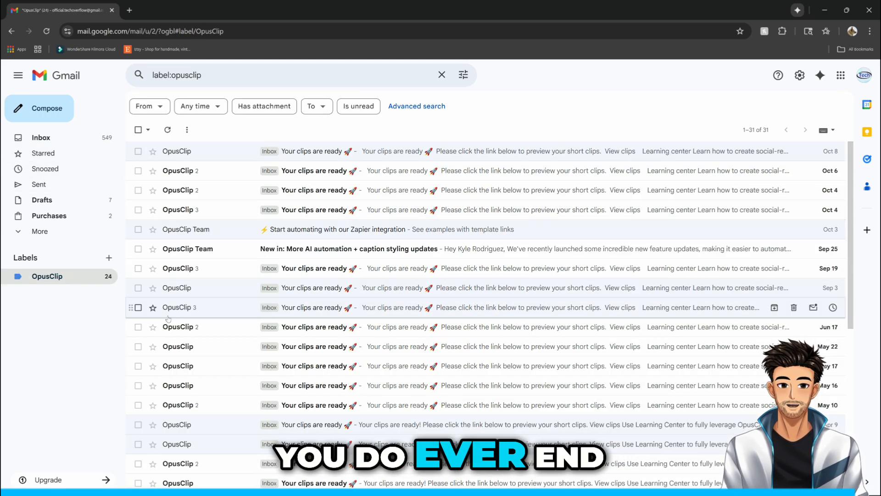
{"action": "left_click", "coordinate": [442, 75]}
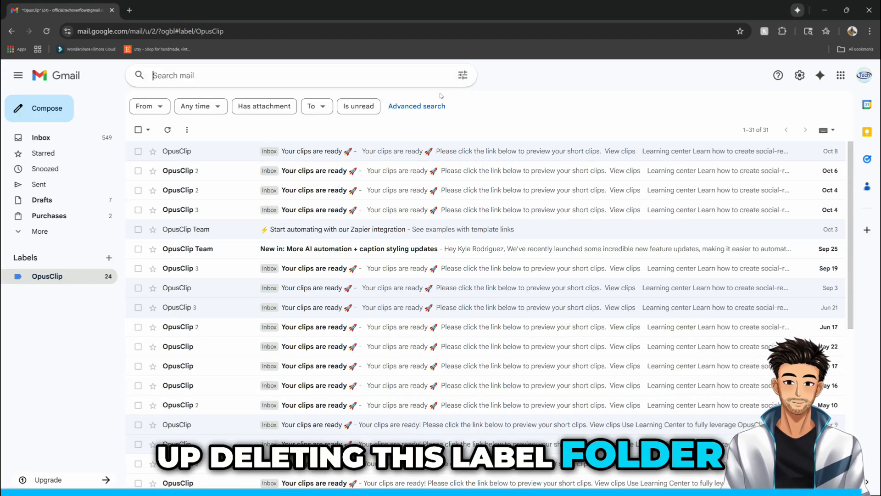
{"action": "left_click", "coordinate": [183, 78]}
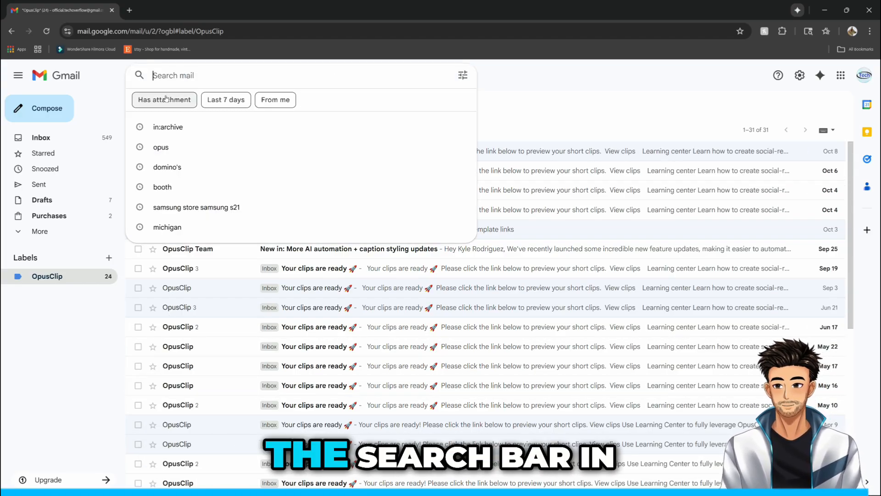
{"action": "left_click", "coordinate": [158, 128]}
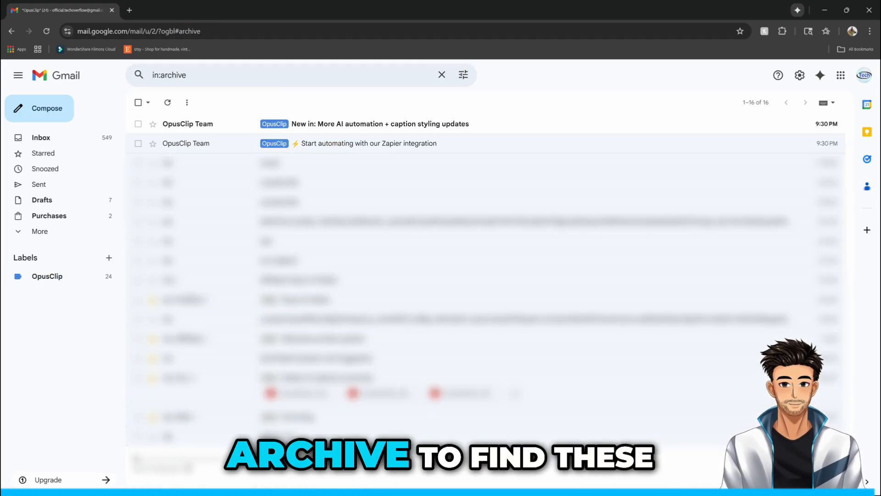